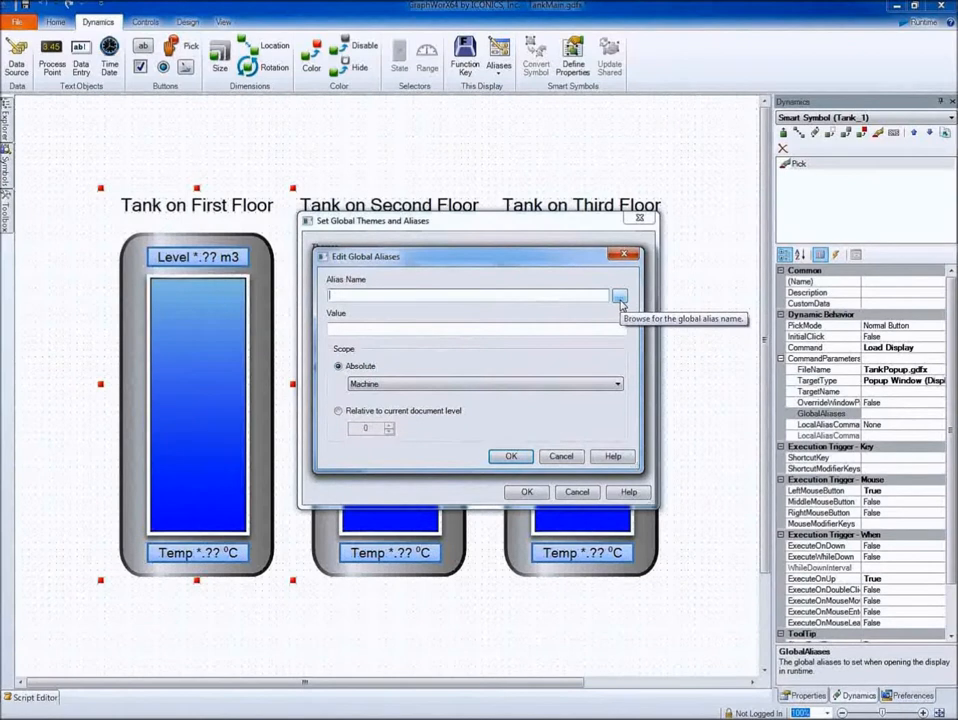
Step: Define the global alias TankID with the value Tank1, scoped relative to the current document level at 0
left_click(623, 301)
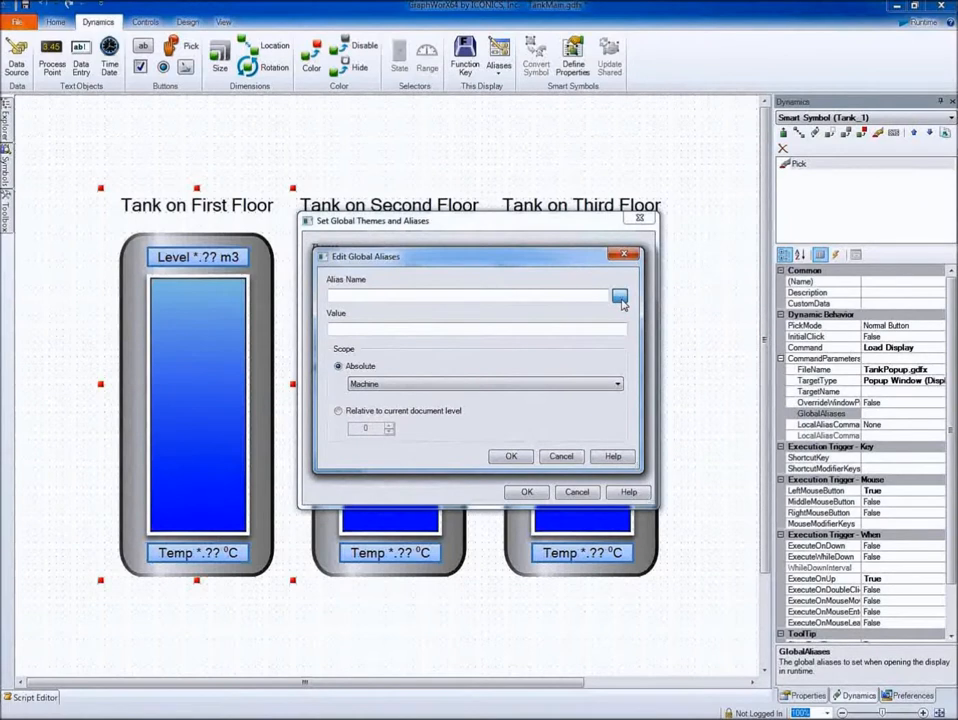
left_click(620, 298)
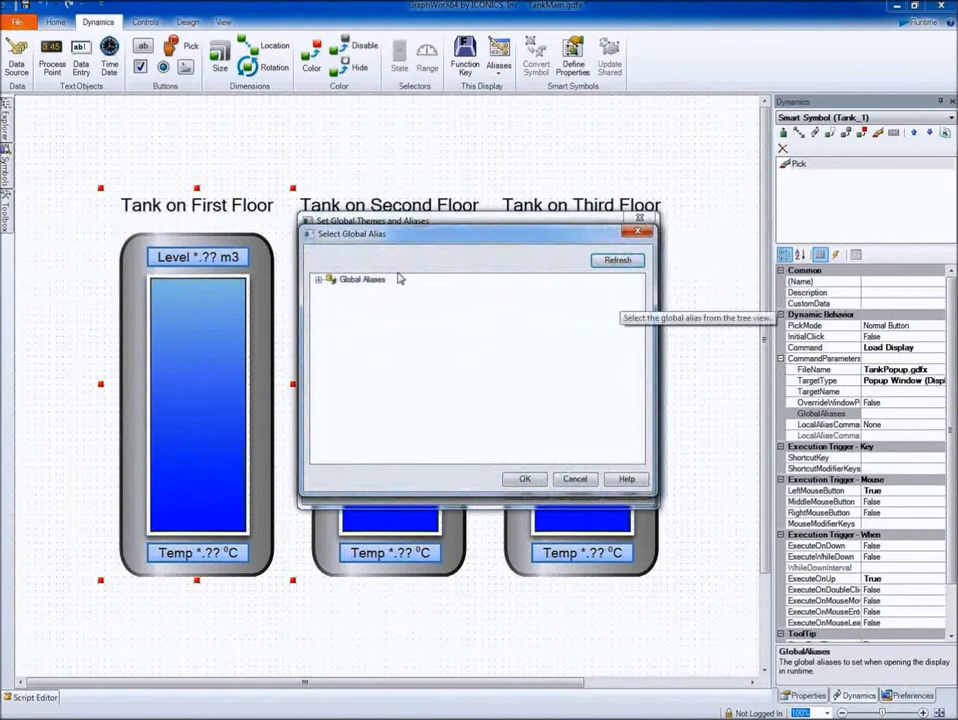
left_click(321, 285)
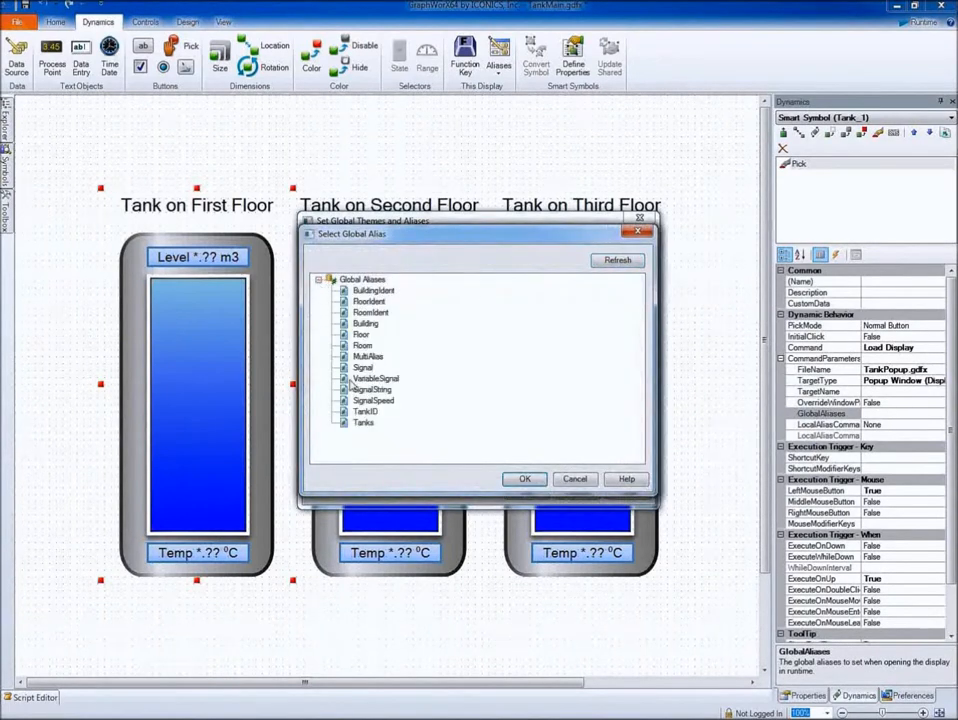
left_click(365, 411)
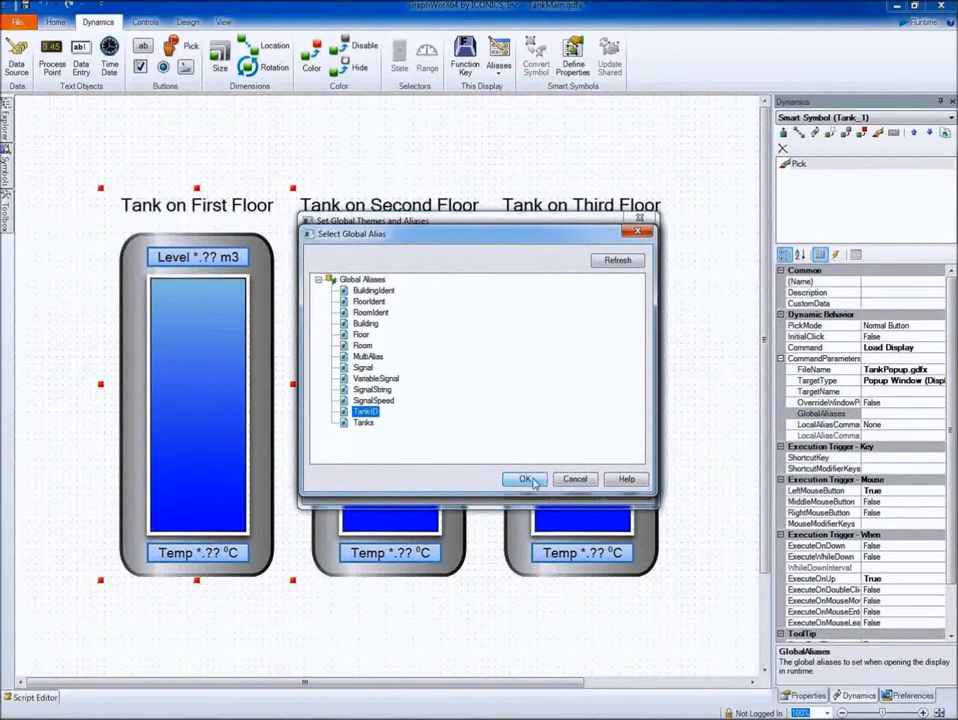
left_click(524, 479)
left_click(364, 328)
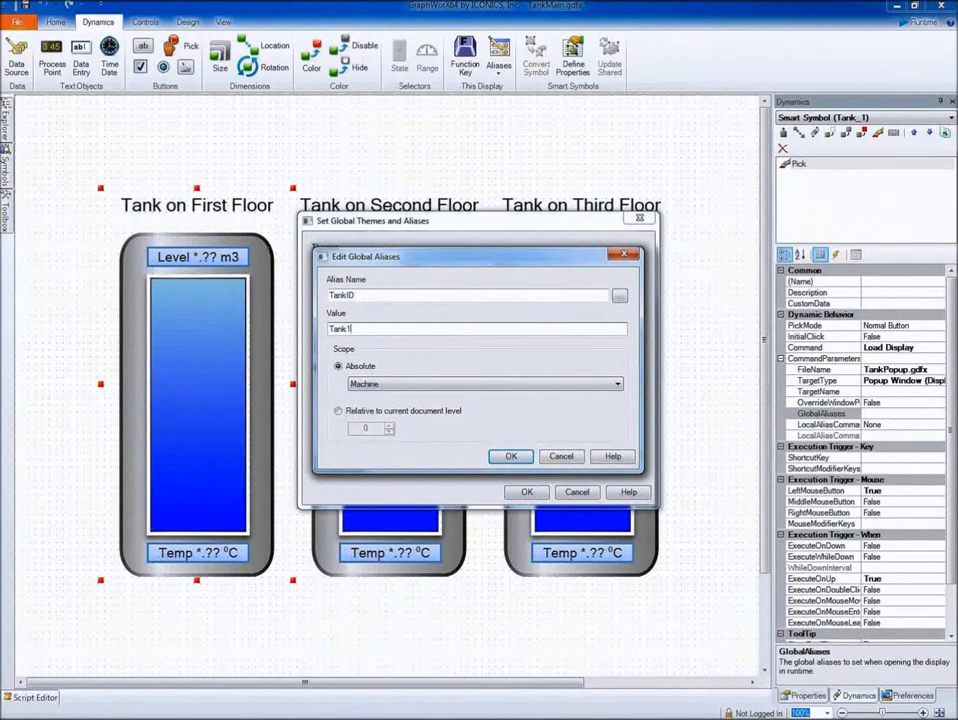
left_click(355, 418)
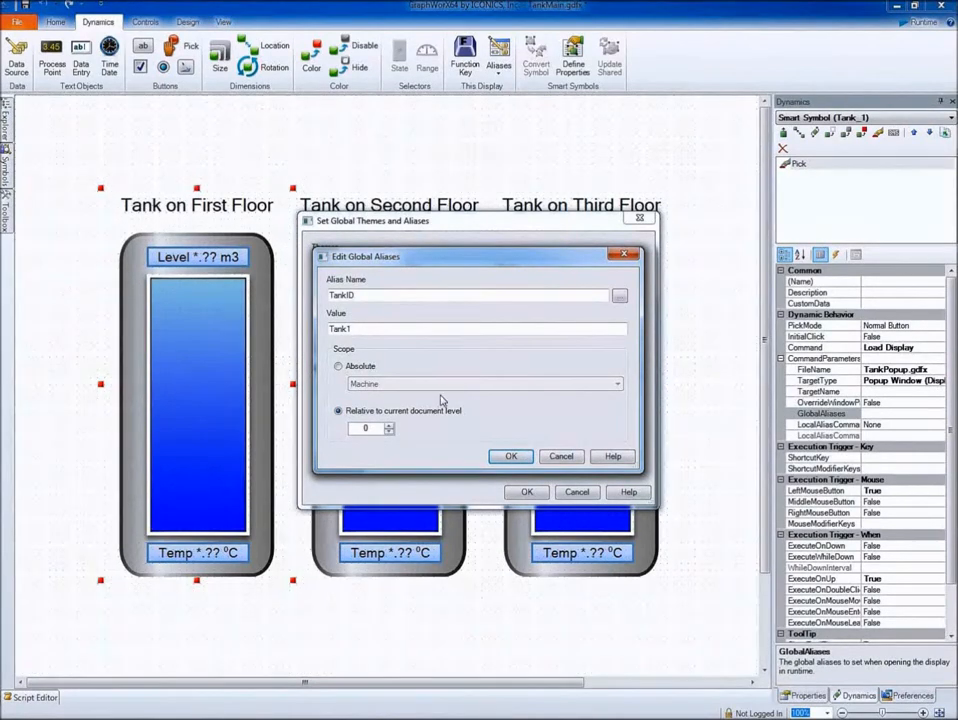
left_click(512, 456)
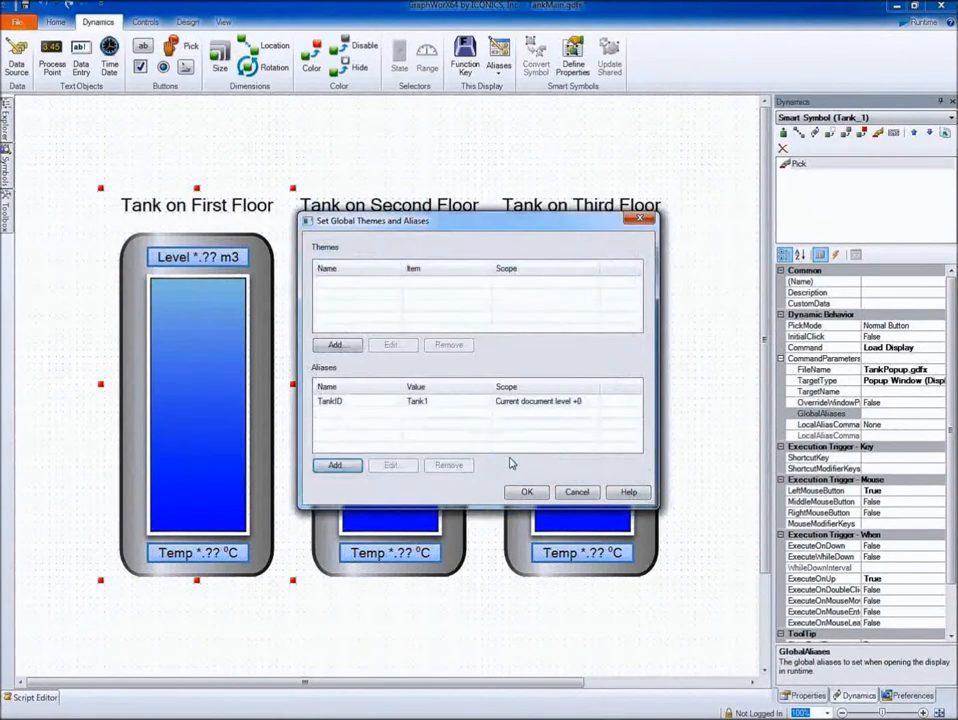
Step: Add the global alias Tanks with the value "Tank - First Floor", relative to the current document level, and apply both aliases to the first tank's pick
left_click(336, 466)
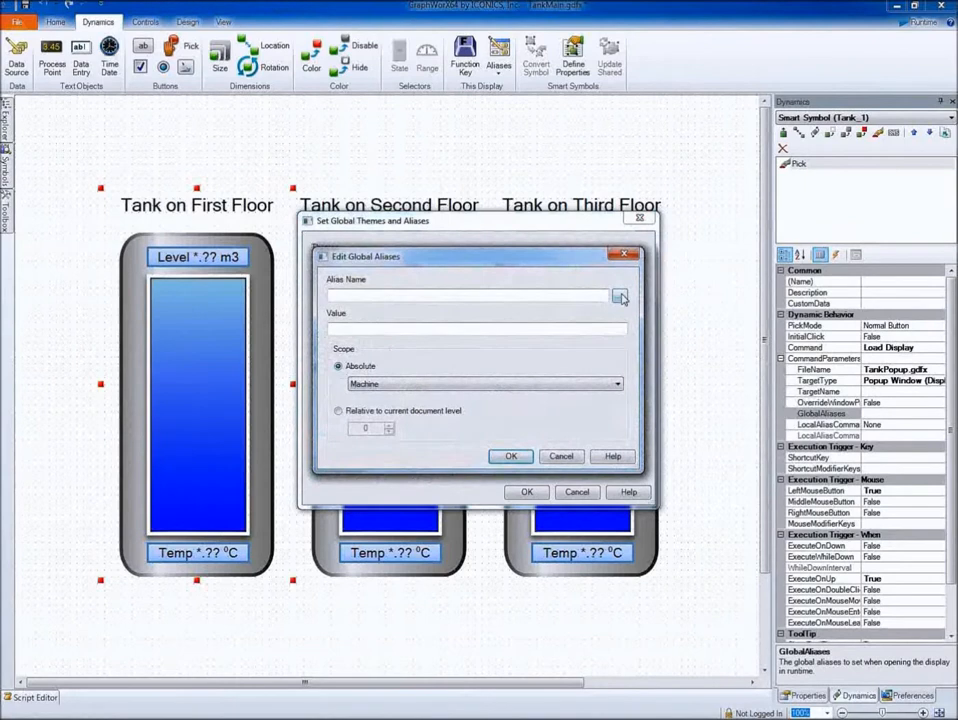
left_click(620, 297)
left_click(362, 422)
left_click(524, 478)
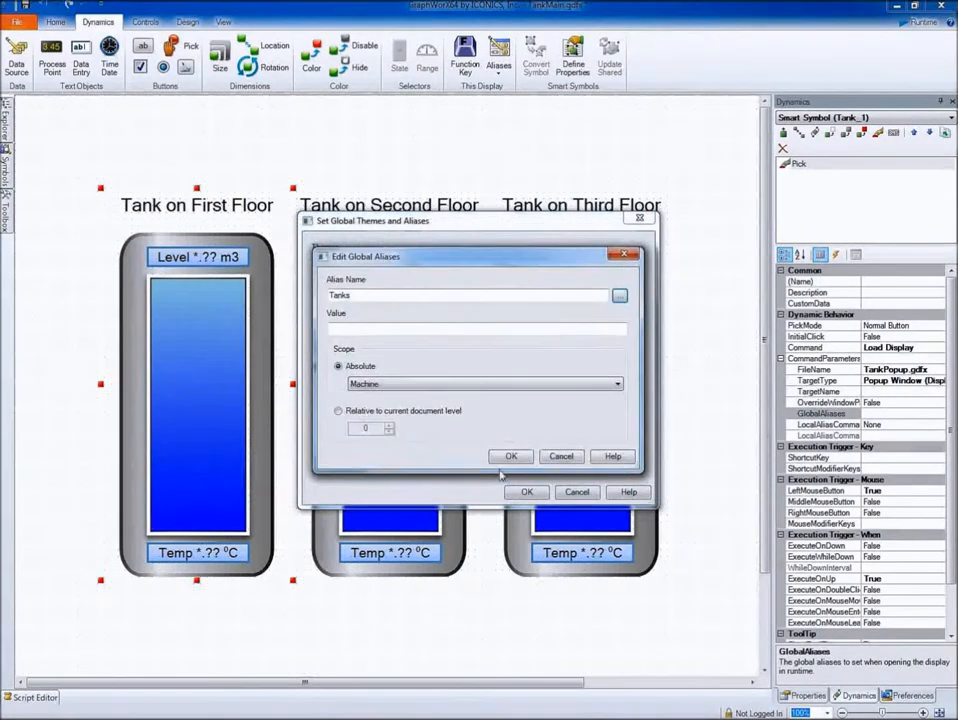
left_click(339, 411)
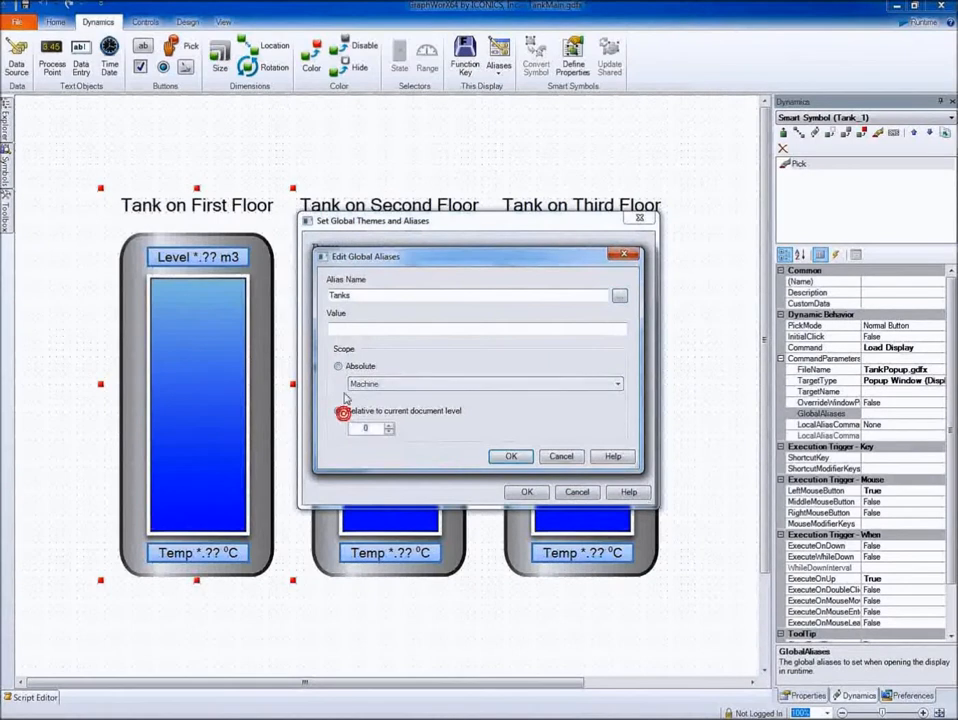
left_click(360, 331)
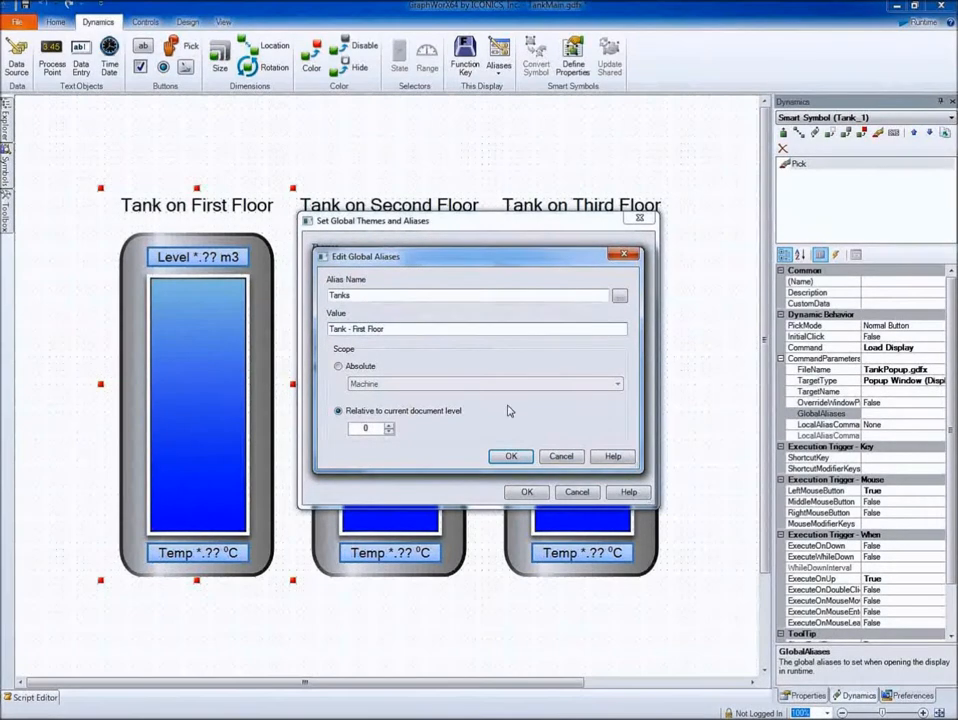
left_click(512, 456)
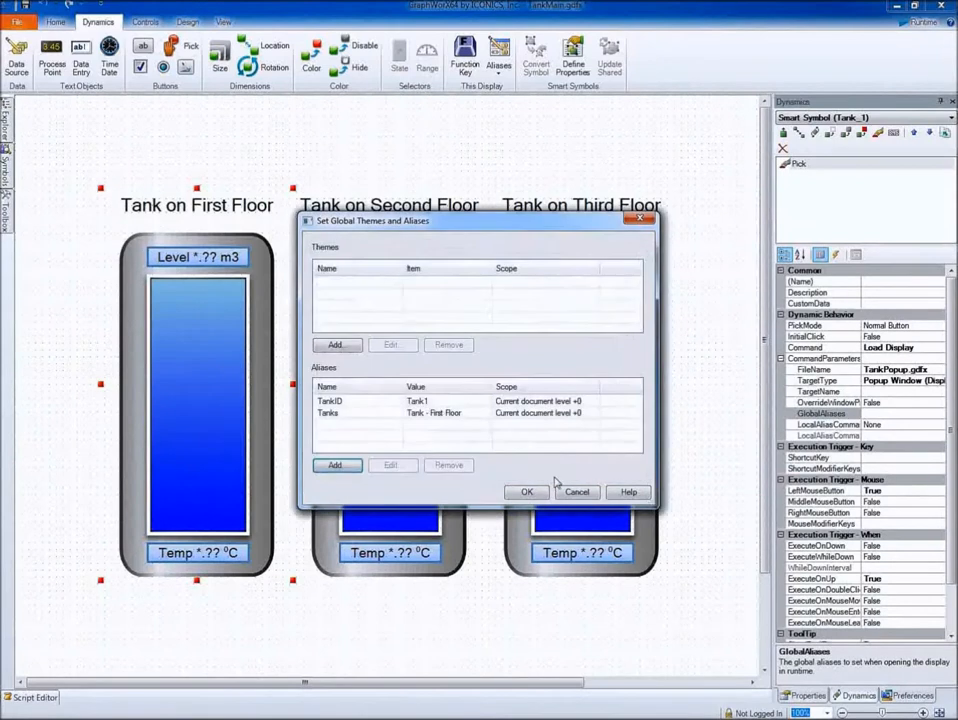
left_click(528, 494)
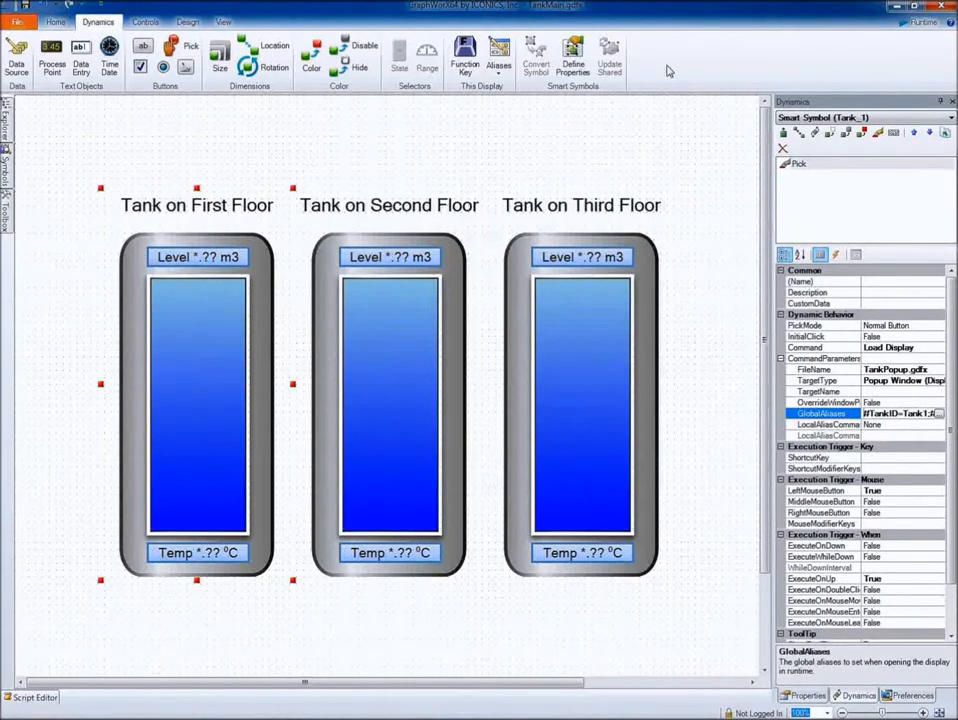
Step: Test the first-floor tank's popup in runtime, close it, and return to configuration mode
left_click(917, 25)
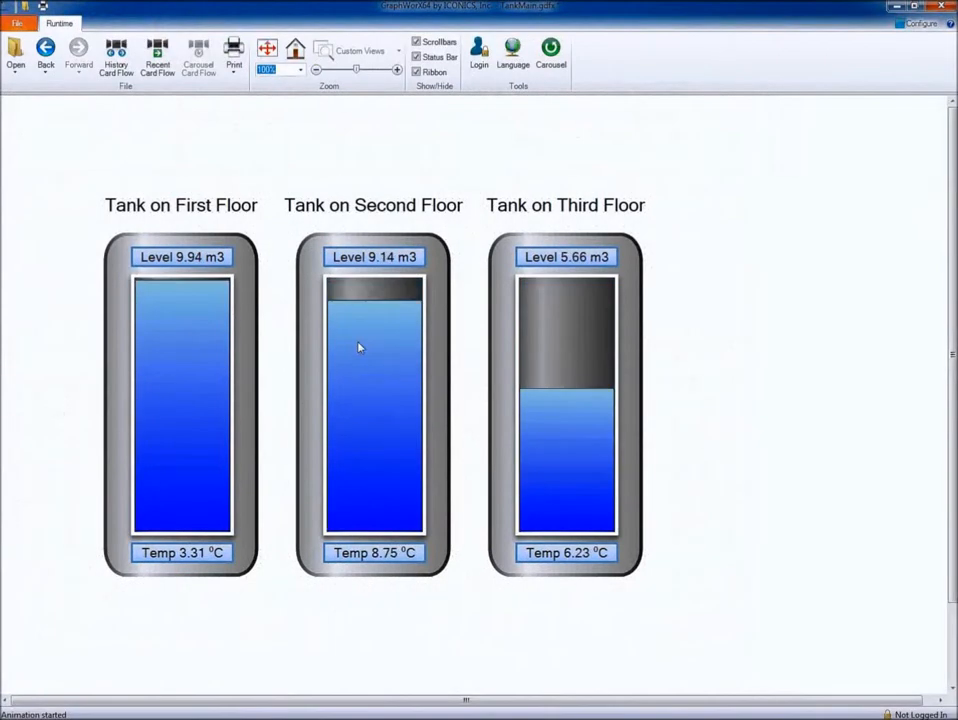
left_click(190, 382)
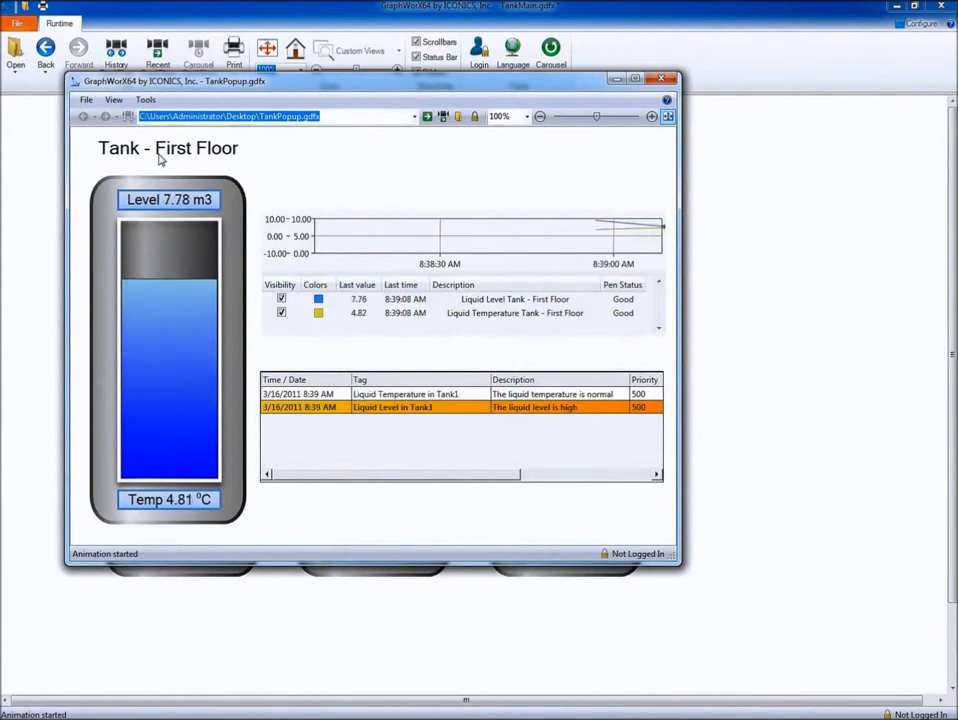
left_click(660, 78)
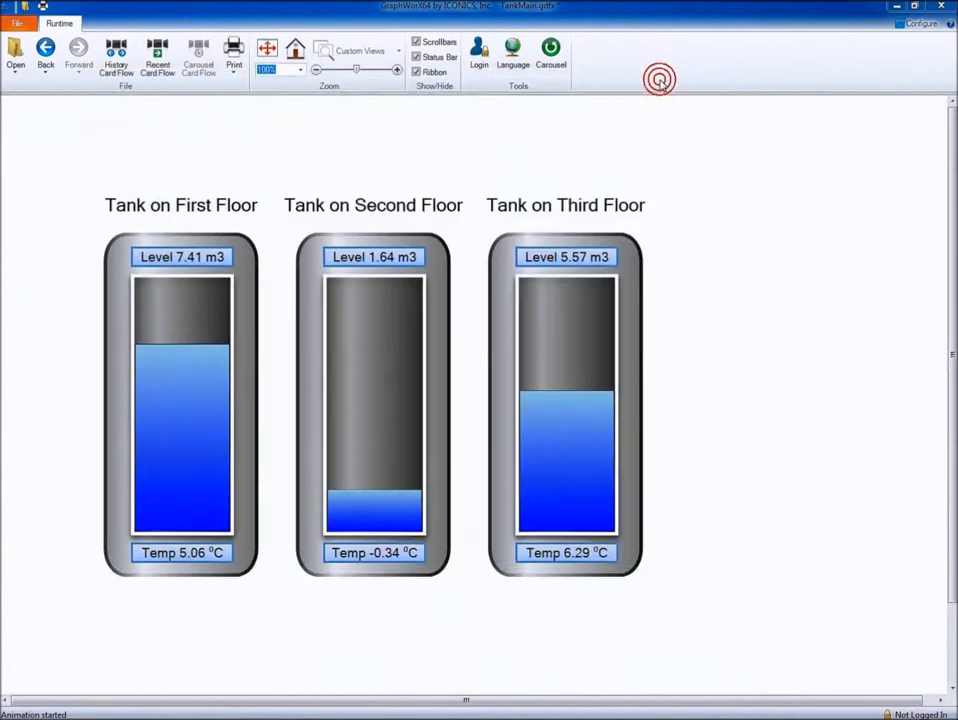
left_click(922, 24)
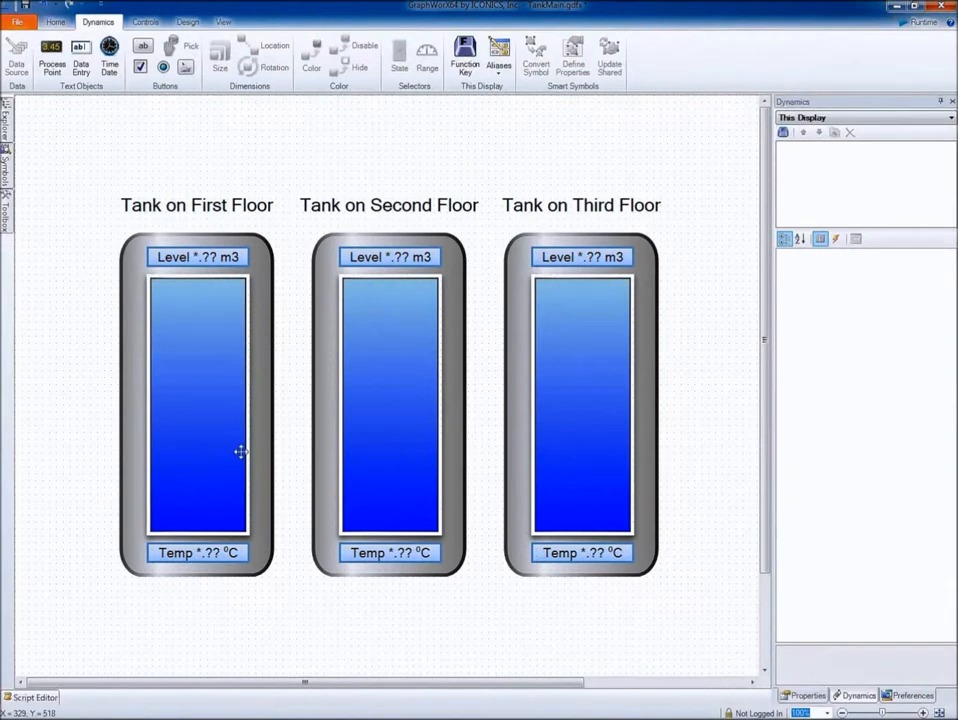
Step: Copy the first-floor tank and paste its dynamics onto the second-floor and third-floor tanks
left_click(214, 447)
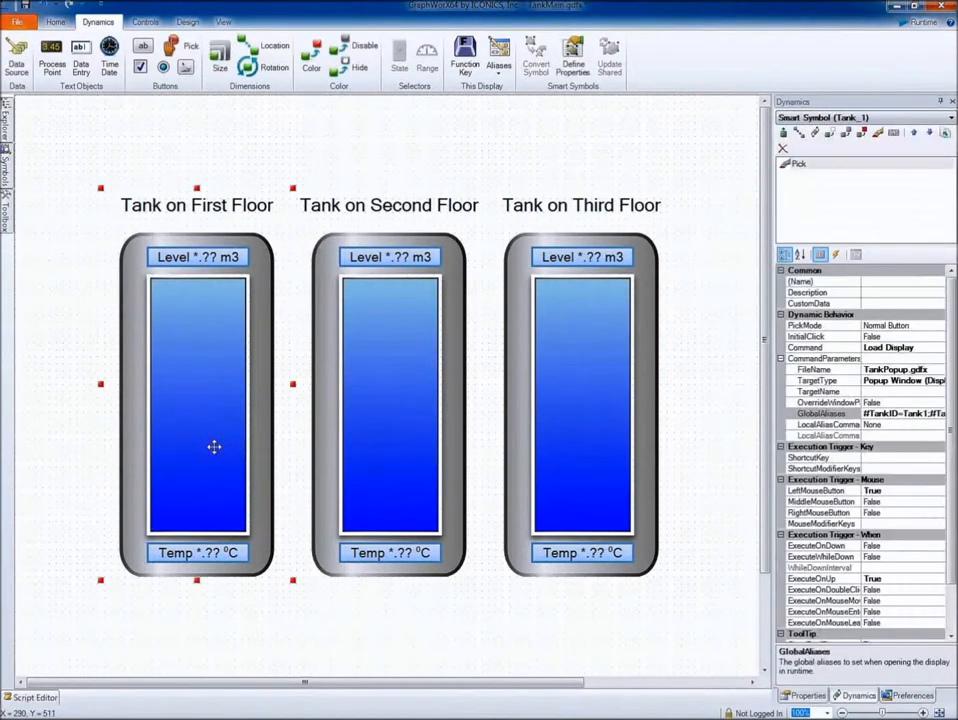
right_click(204, 406)
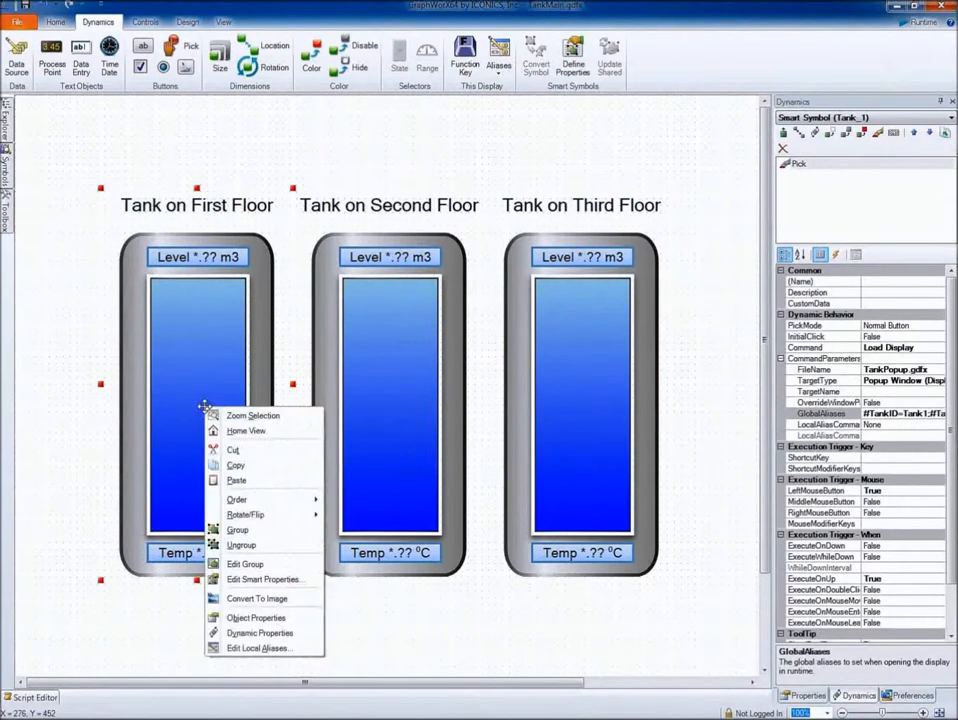
left_click(236, 467)
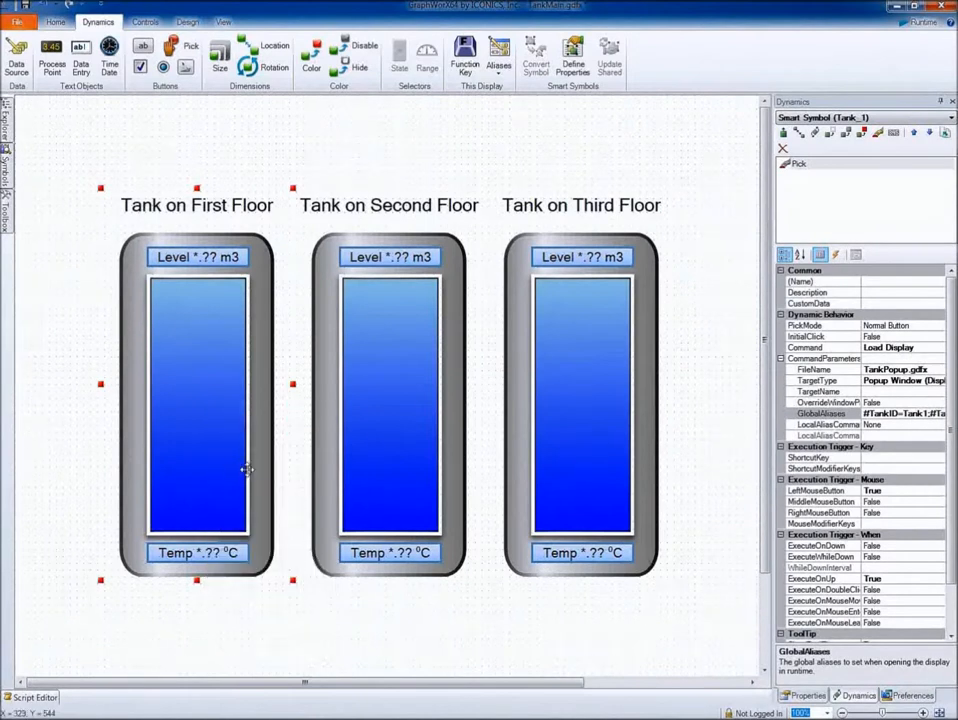
right_click(370, 410)
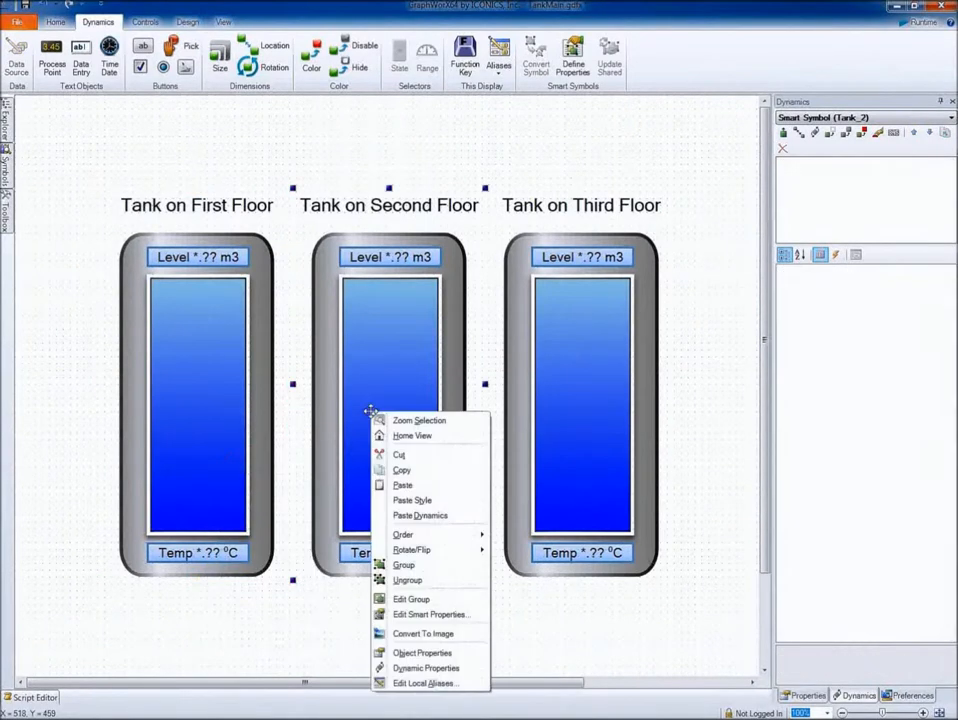
left_click(420, 516)
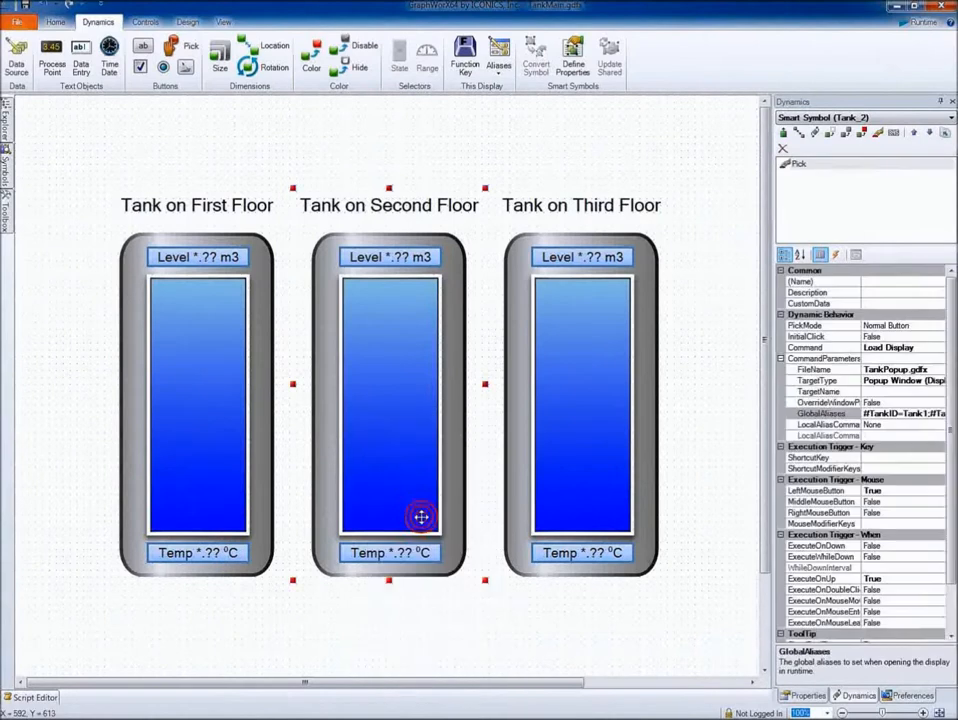
right_click(520, 412)
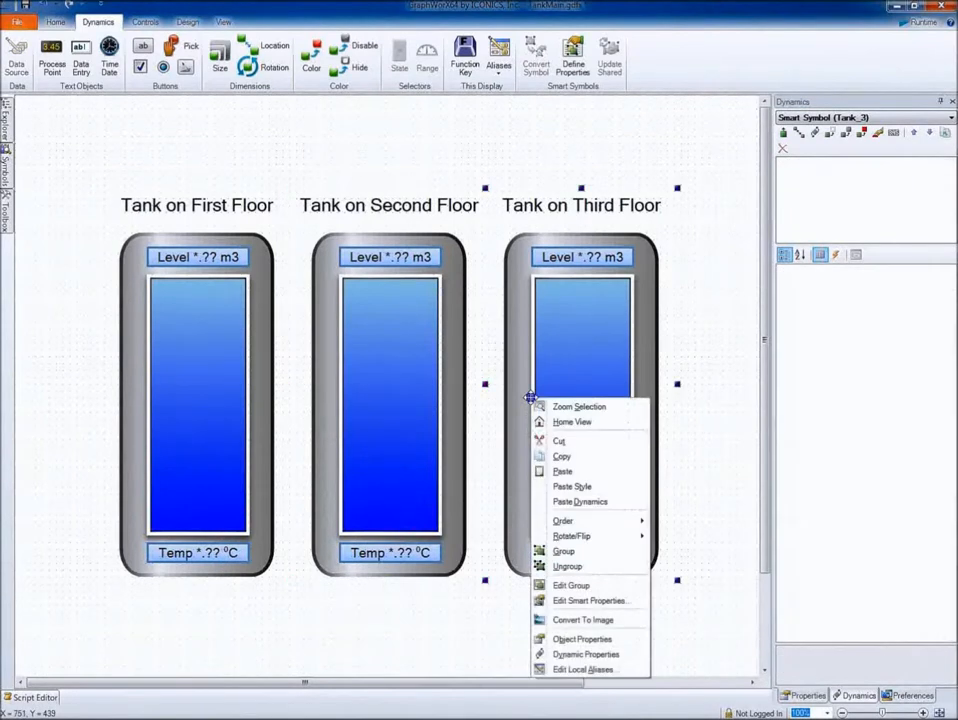
left_click(527, 503)
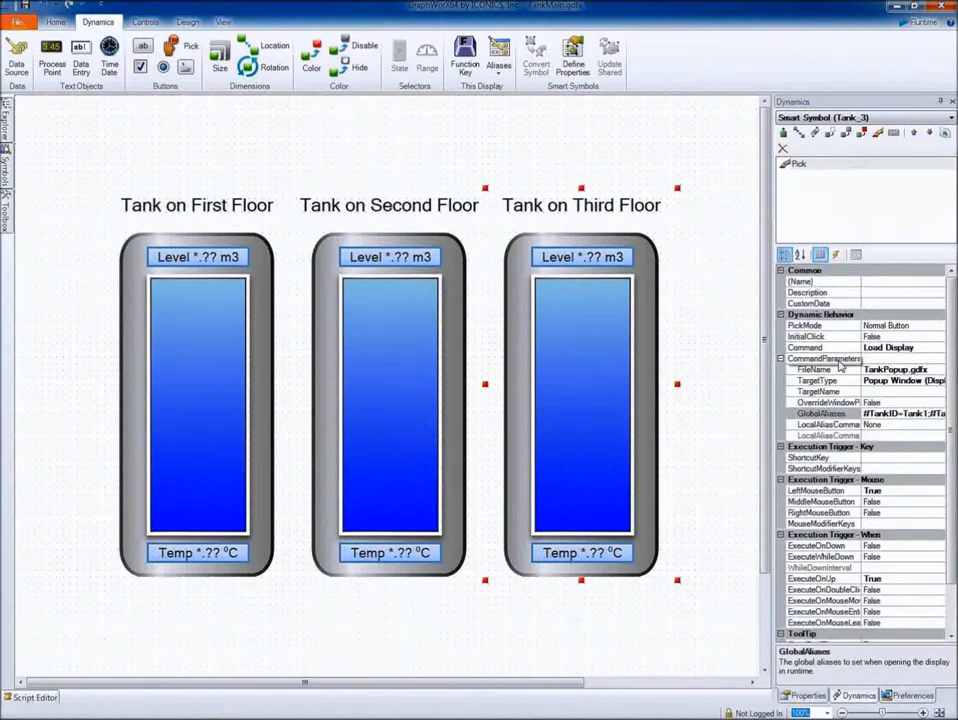
Step: Edit the third-floor tank's global aliases to use its own tank number and the floor name Third
left_click(908, 414)
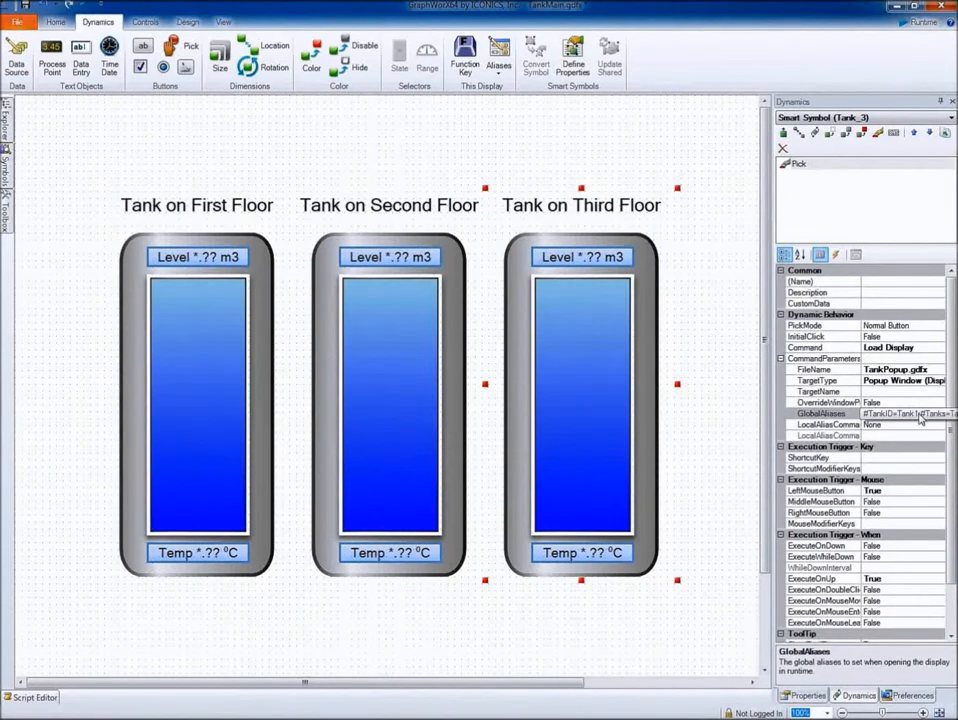
left_click(914, 416)
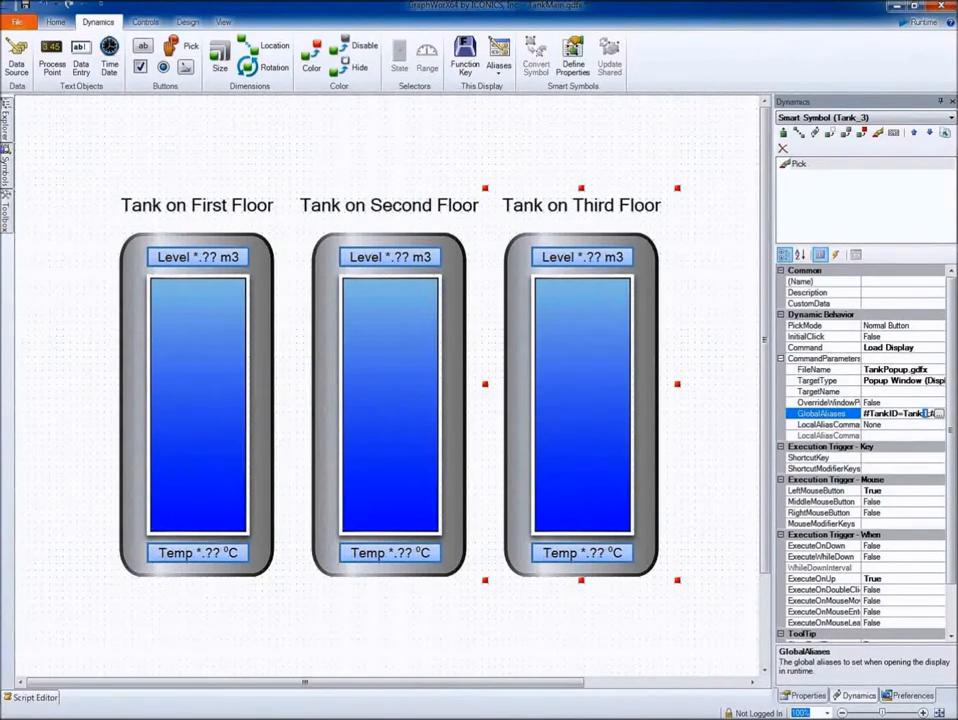
key("Right")
key("Right")
key("Right")
key("Right")
key("Right")
key("Right")
key("Right")
key("Right")
key("Right")
key("Right")
key("Right")
key("Right")
key("Right")
key("Right")
key("Right")
key("Right")
type("Third")
Step: Edit the second-floor tank's global aliases so TankID is Tank2 and the floor name is Second
left_click(357, 312)
left_click(864, 414)
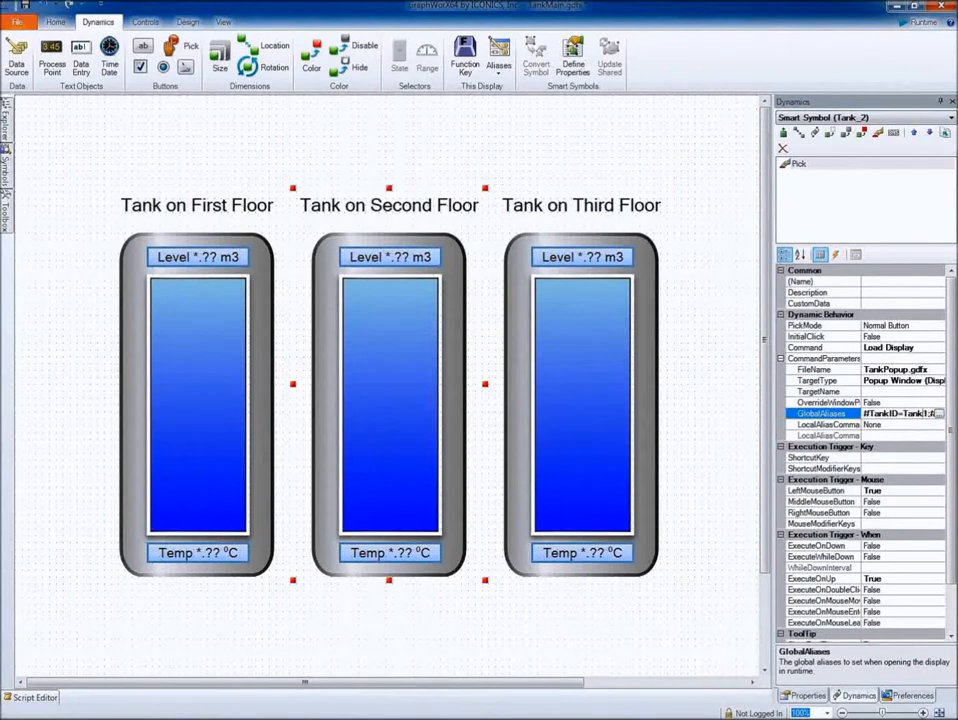
key("Right")
key("Right")
key("Right")
key("Right")
key("Right")
key("Right")
key("Right")
key("Right")
key("Right")
key("Right")
key("Right")
key("Right")
key("Right")
key("Right")
key("Right")
key("Right")
key("Right")
type("Second")
left_click(640, 164)
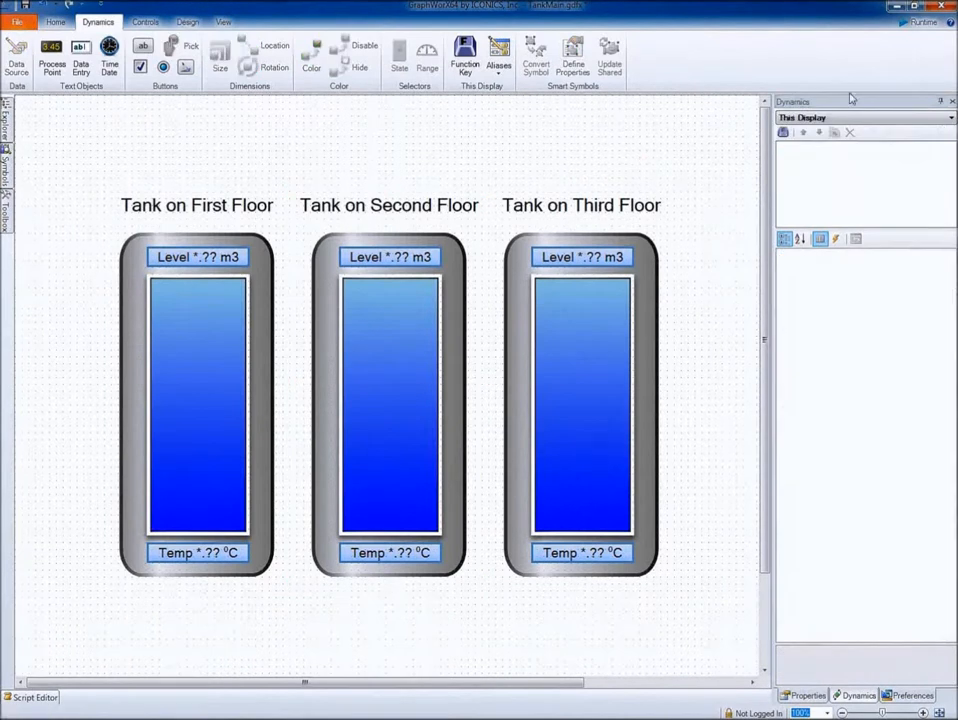
Step: Run the display and open the first-floor and second-floor tank popups, arranging them apart to compare their contents
left_click(920, 22)
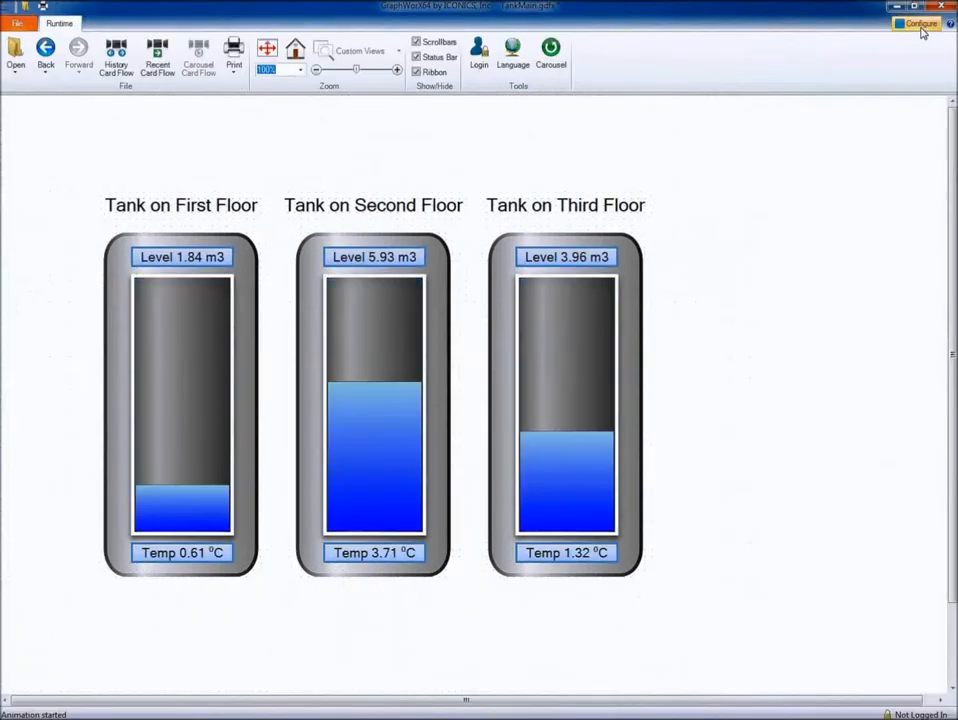
left_click(167, 340)
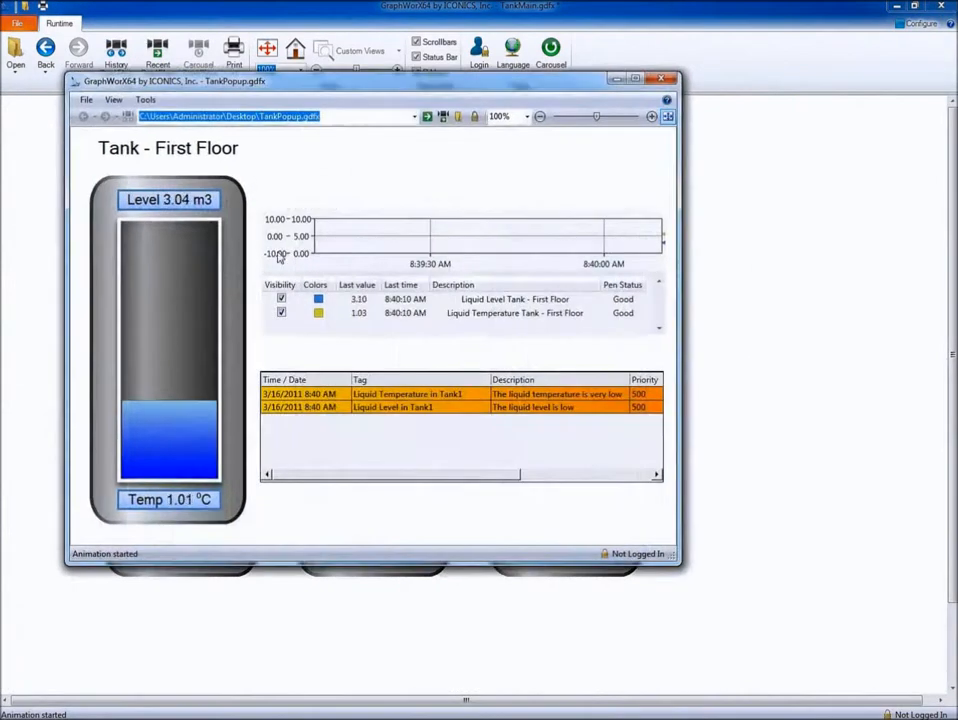
left_click_drag(421, 95, 351, 24)
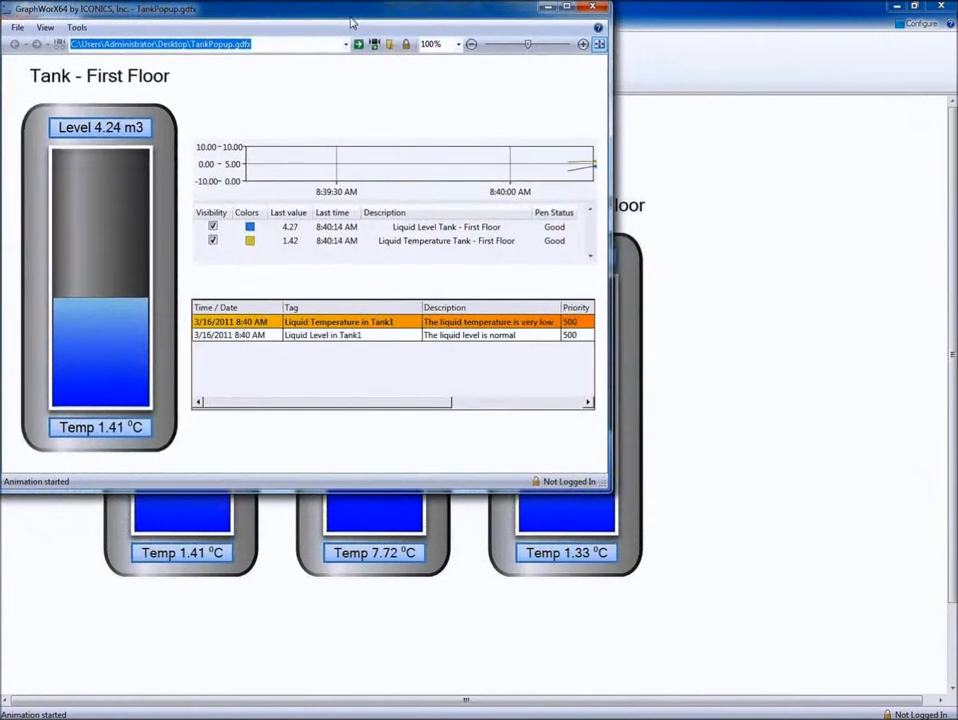
left_click(406, 514)
left_click_drag(342, 82, 516, 361)
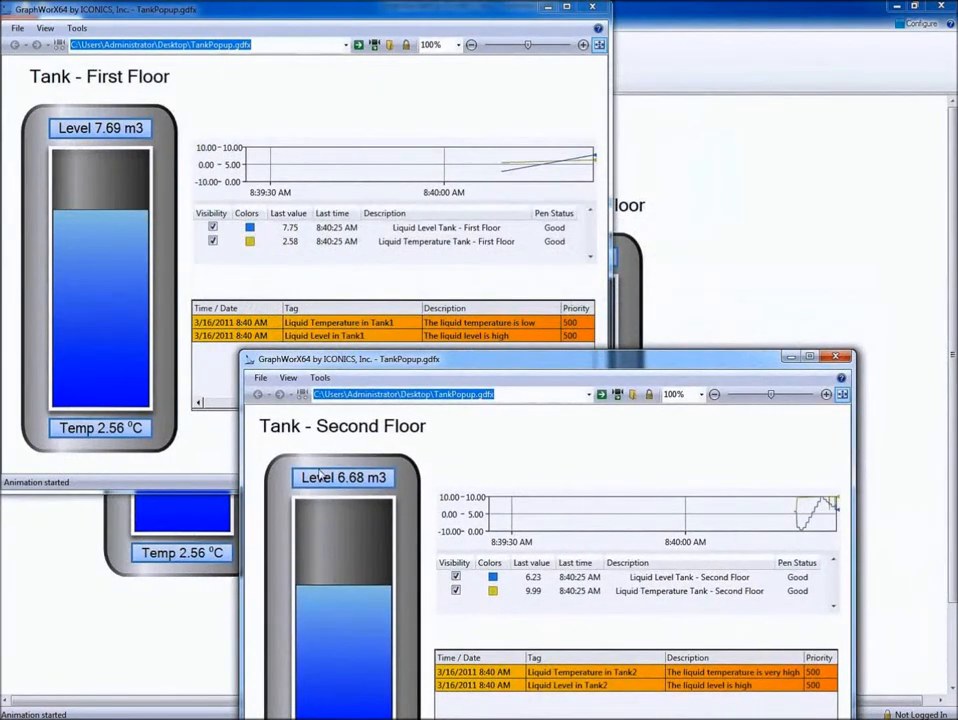